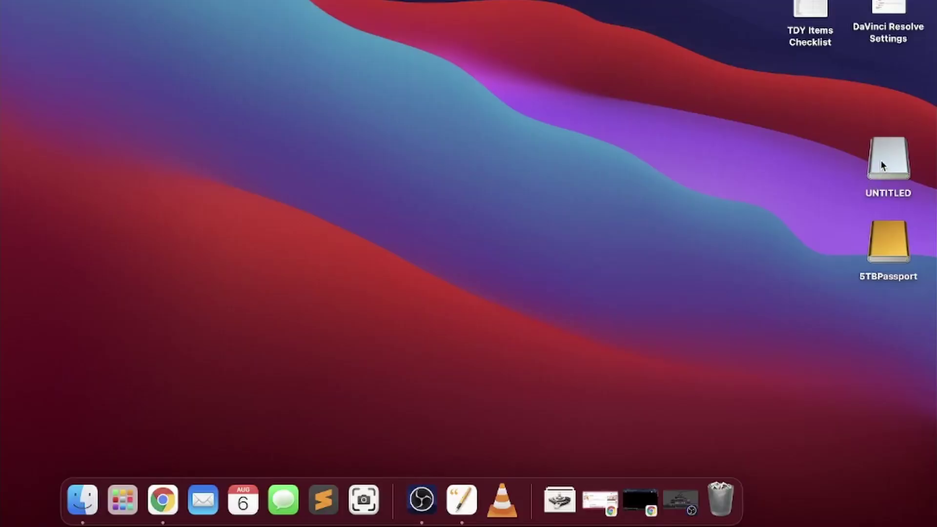
- Inspect the context options for the UNTITLED and 5TBPassport drives on the desktop
{"action": "right_click", "coordinate": [881, 160]}
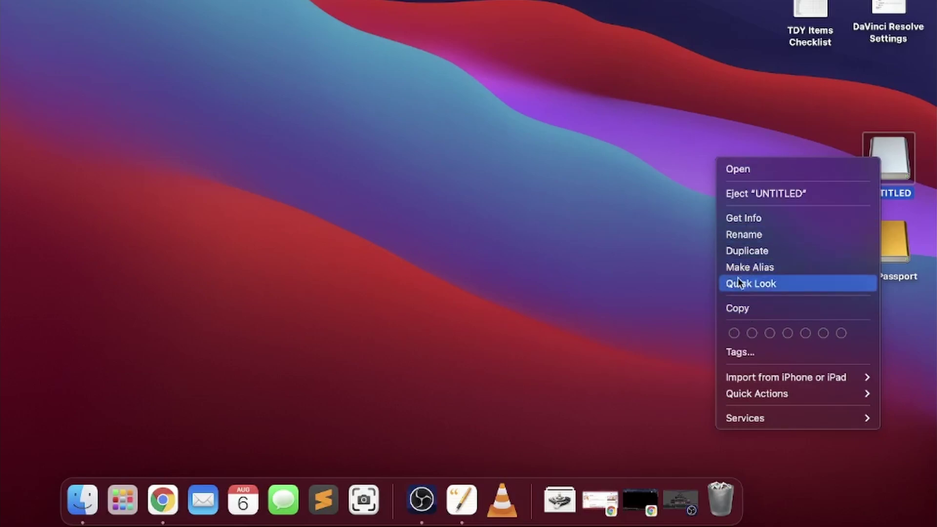
{"action": "right_click", "coordinate": [874, 259]}
{"action": "right_click", "coordinate": [889, 250]}
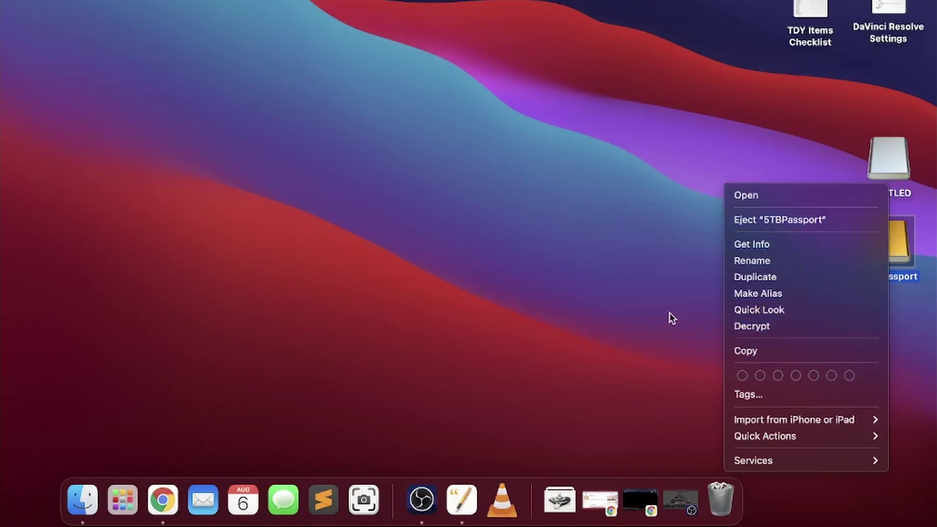
{"action": "left_click", "coordinate": [505, 181]}
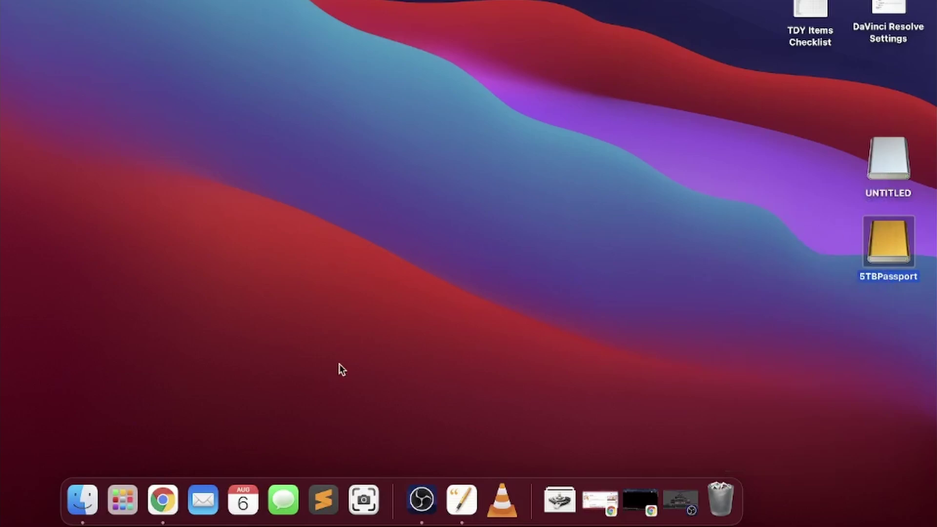
- Launch Disk Utility through a Launchpad search for 'disk u' and select the UNTITLED volume
{"action": "left_click", "coordinate": [125, 498]}
{"action": "type", "text": "disk u"}
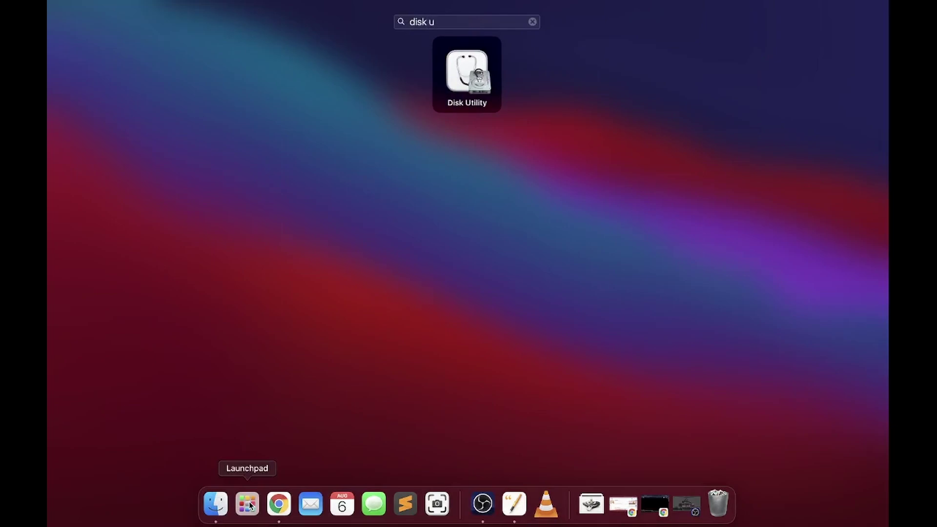
{"action": "key", "text": "Return"}
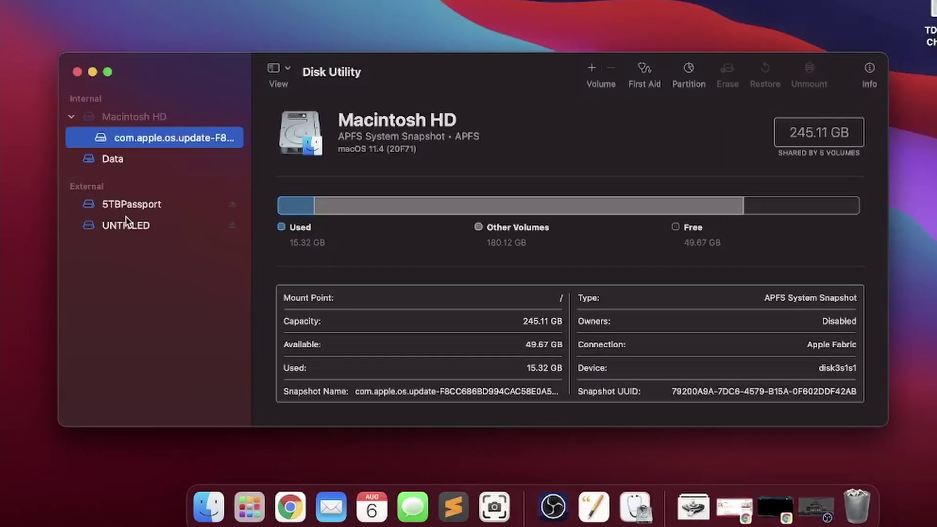
{"action": "left_click", "coordinate": [126, 222]}
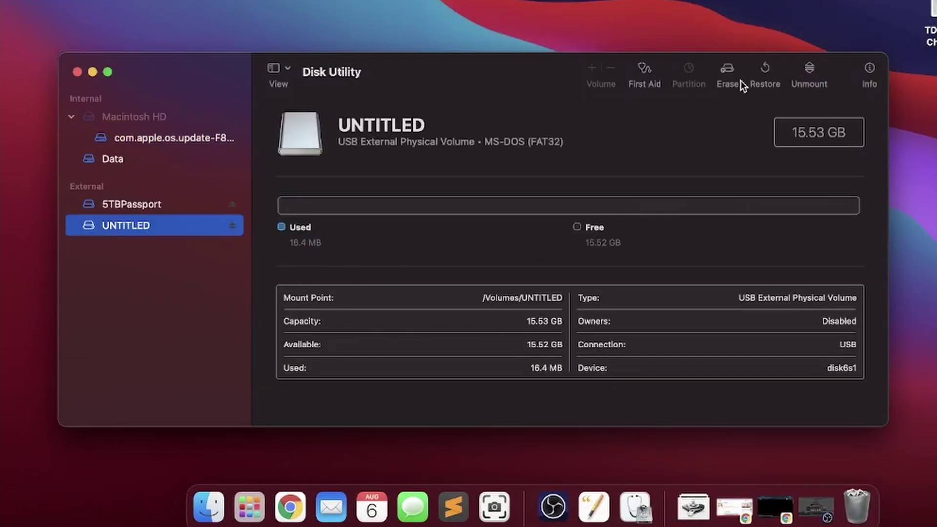
- Review the Erase format choices for UNTITLED, then cancel without erasing
{"action": "left_click", "coordinate": [731, 69]}
{"action": "left_click", "coordinate": [494, 271]}
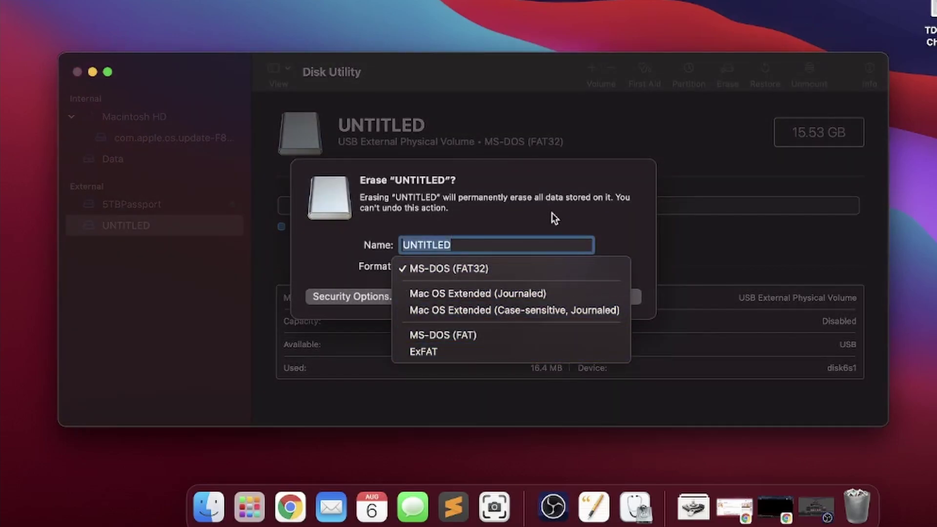
{"action": "left_click", "coordinate": [547, 198]}
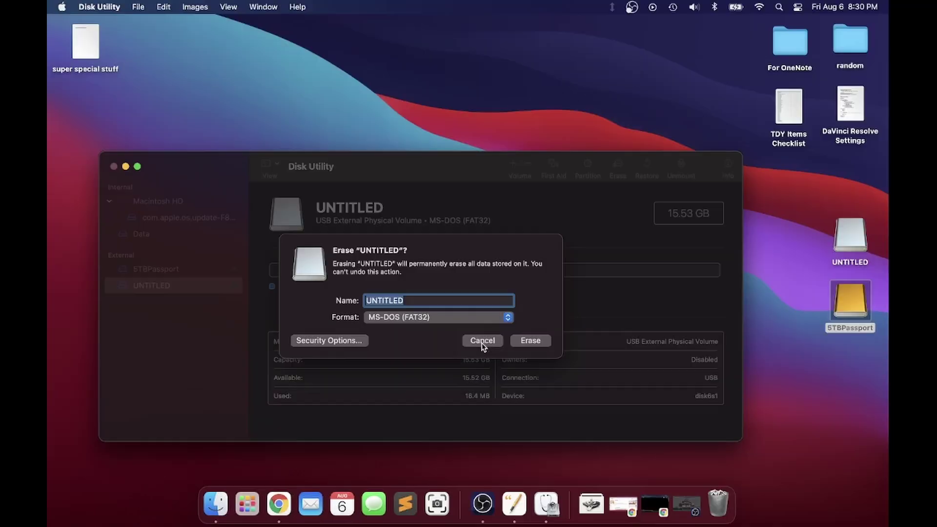
{"action": "left_click", "coordinate": [553, 296]}
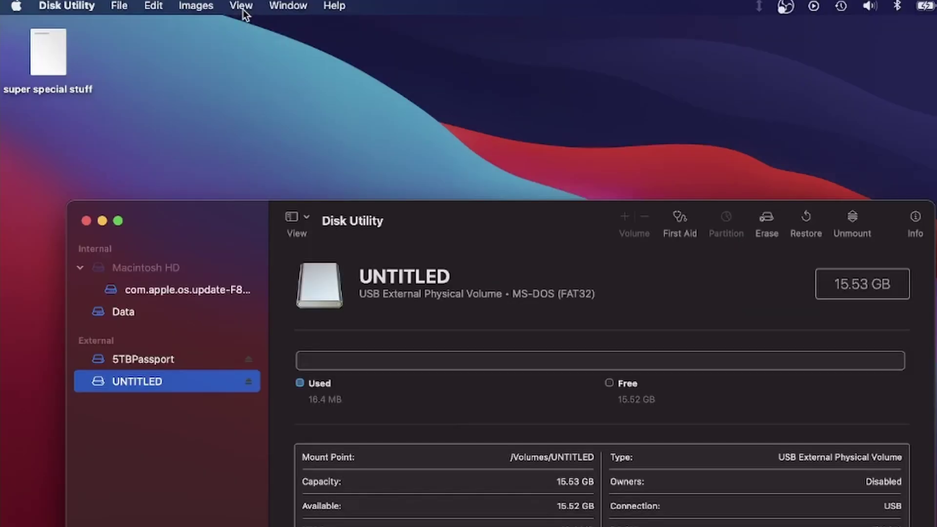
- Show All Devices in the sidebar and select USB DISK 3.0 Media, briefly comparing with 5TBPassport
{"action": "left_click", "coordinate": [242, 6]}
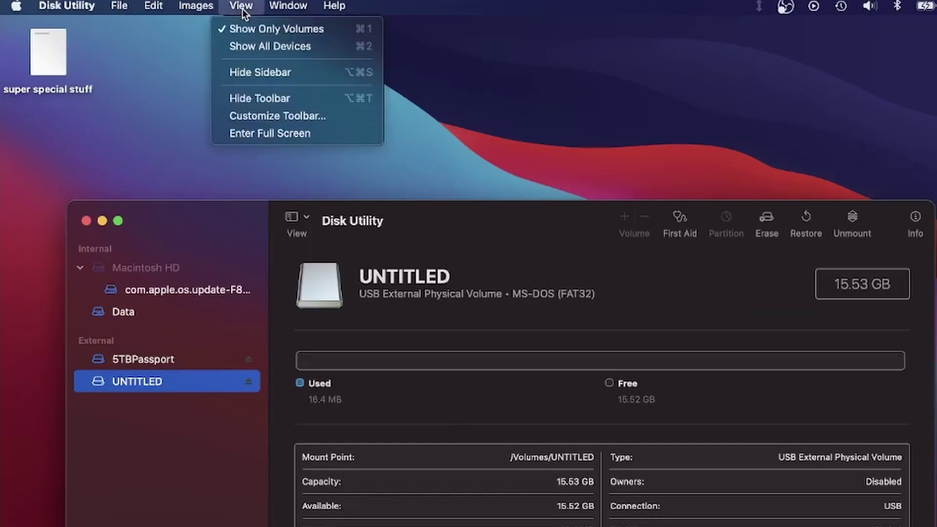
{"action": "left_click", "coordinate": [247, 47]}
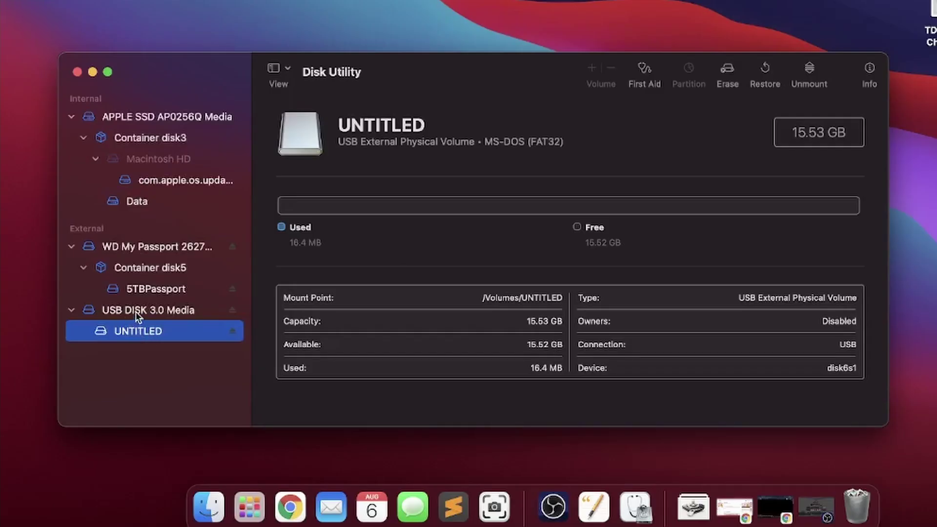
{"action": "left_click", "coordinate": [145, 309]}
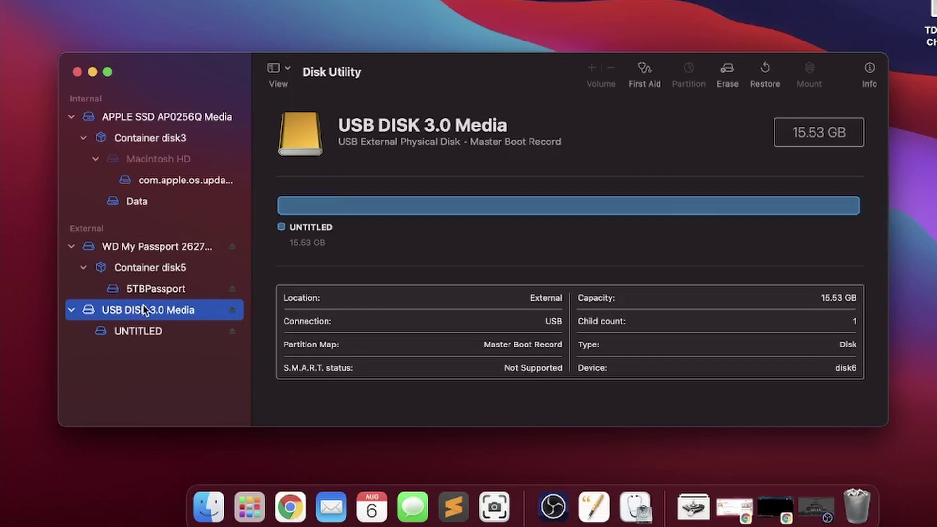
{"action": "left_click", "coordinate": [151, 288]}
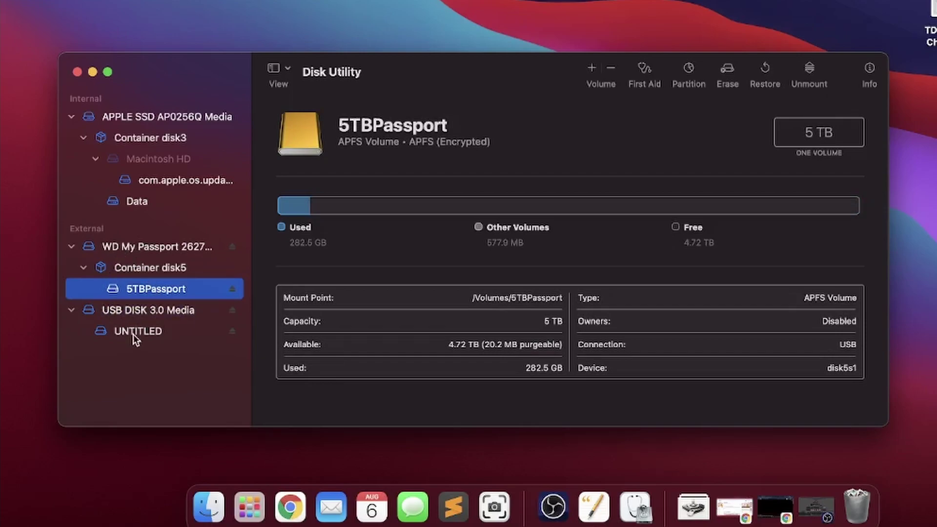
{"action": "left_click", "coordinate": [133, 310]}
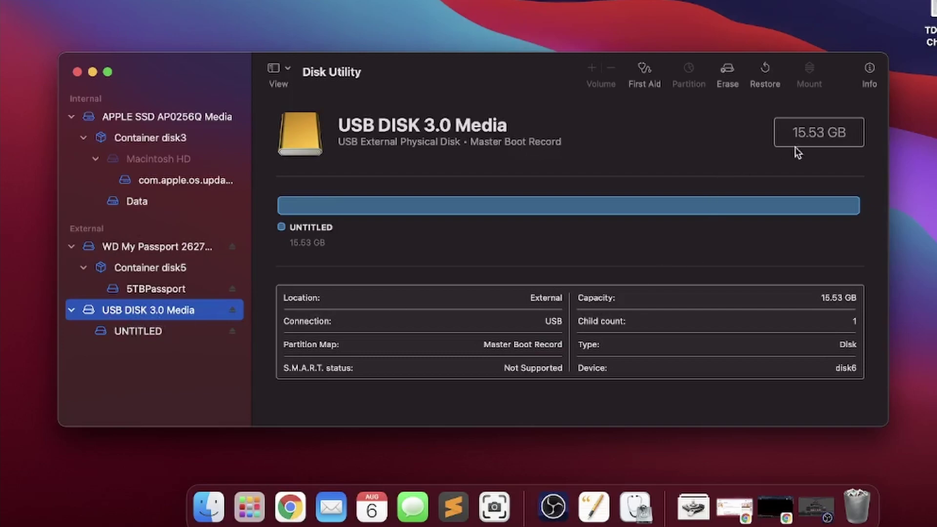
- Set the disk's erase options to GUID Partition Map, APFS format and name '16 GB USB'
{"action": "left_click", "coordinate": [733, 70]}
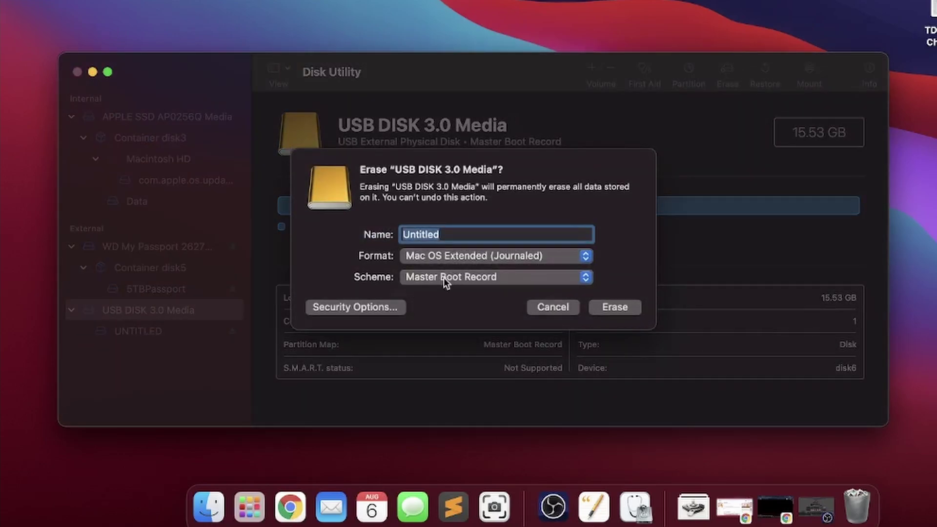
{"action": "left_click", "coordinate": [476, 276]}
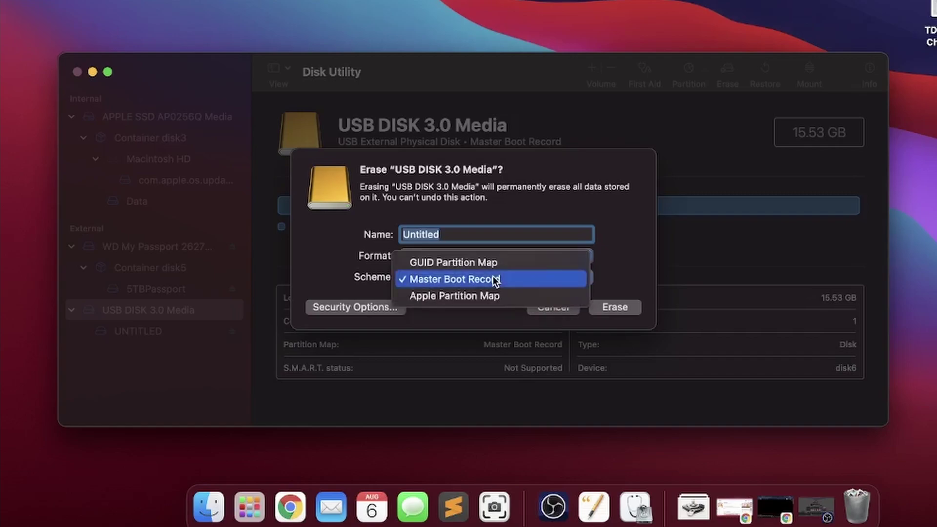
{"action": "left_click", "coordinate": [466, 264]}
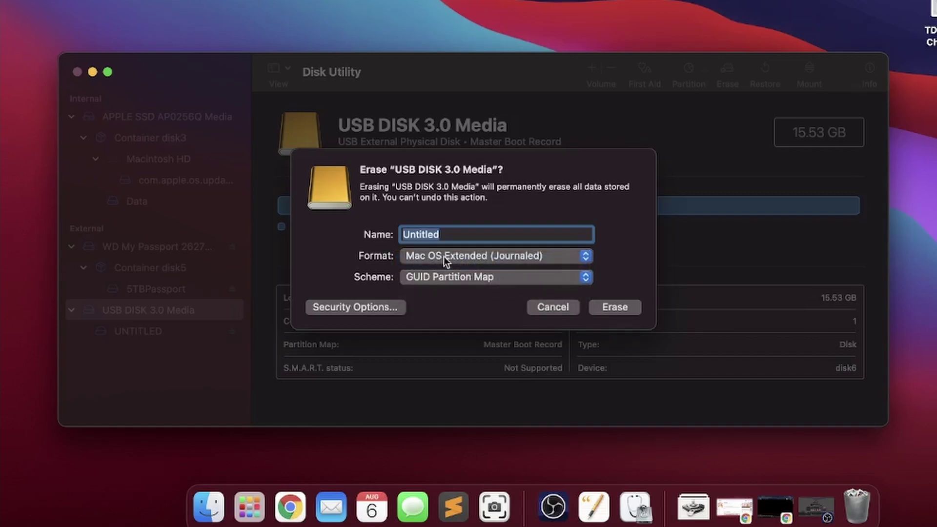
{"action": "left_click", "coordinate": [444, 256]}
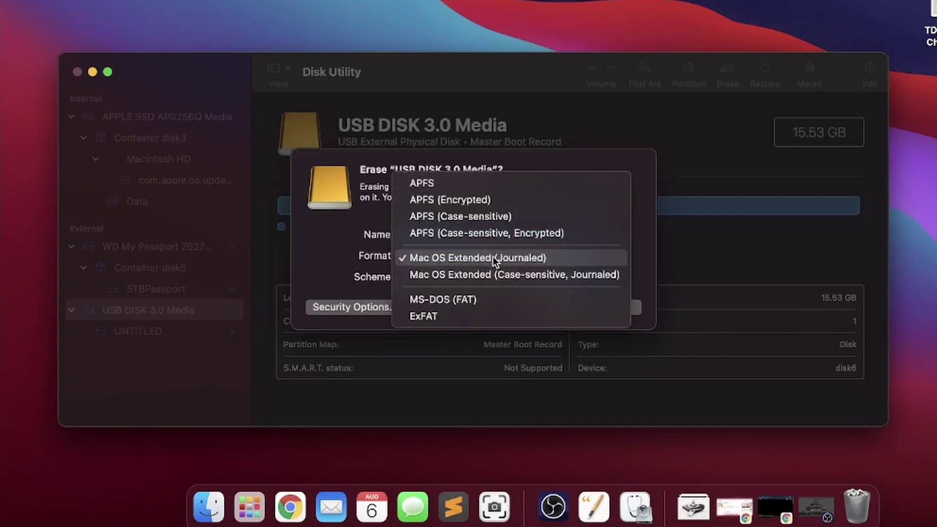
{"action": "left_click", "coordinate": [435, 184]}
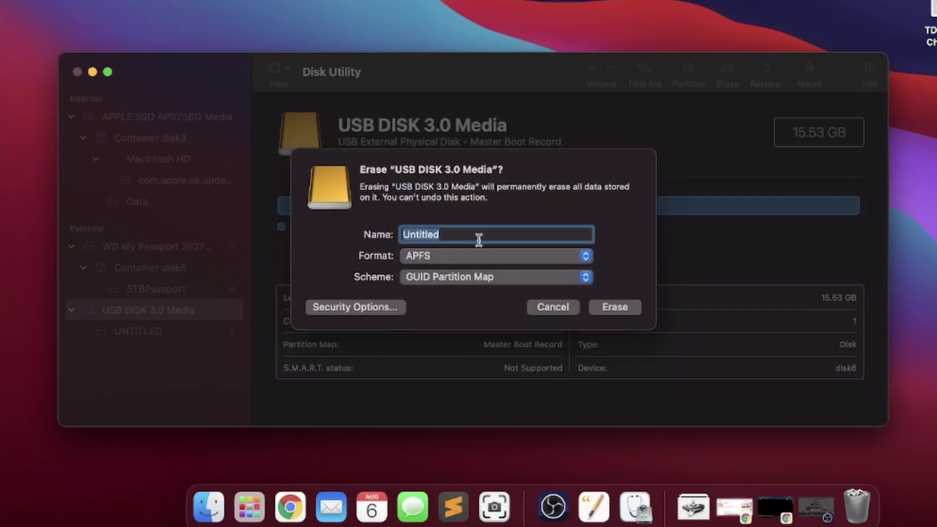
{"action": "type", "text": "16 GB USB"}
- Run the erase with these settings and acknowledge the report when it finishes
{"action": "left_click", "coordinate": [622, 306]}
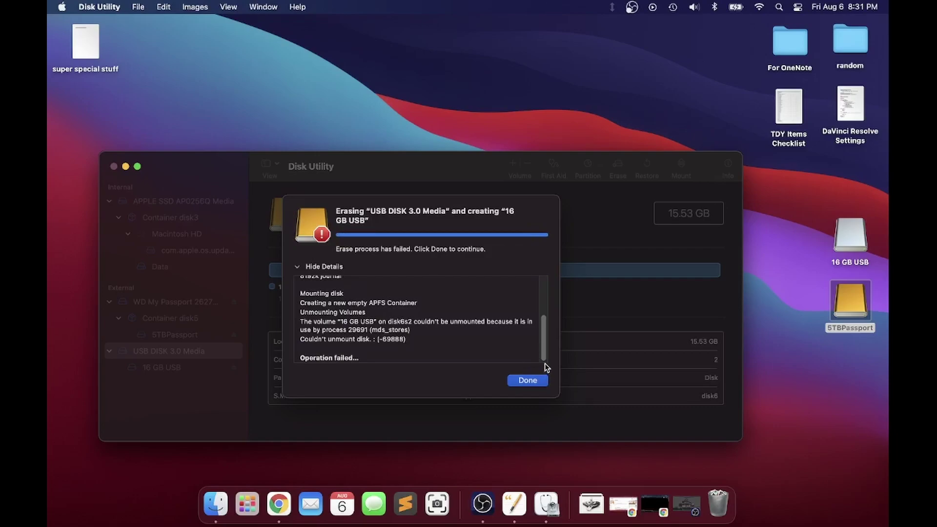
{"action": "left_click", "coordinate": [527, 381]}
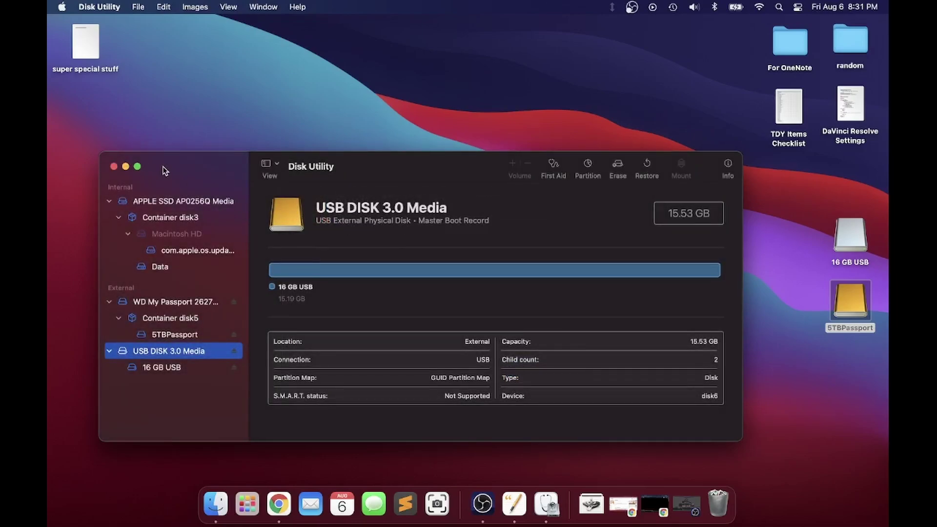
- Close Disk Utility, check the 16 GB USB drive's context options, then open the drive
{"action": "left_click", "coordinate": [114, 167]}
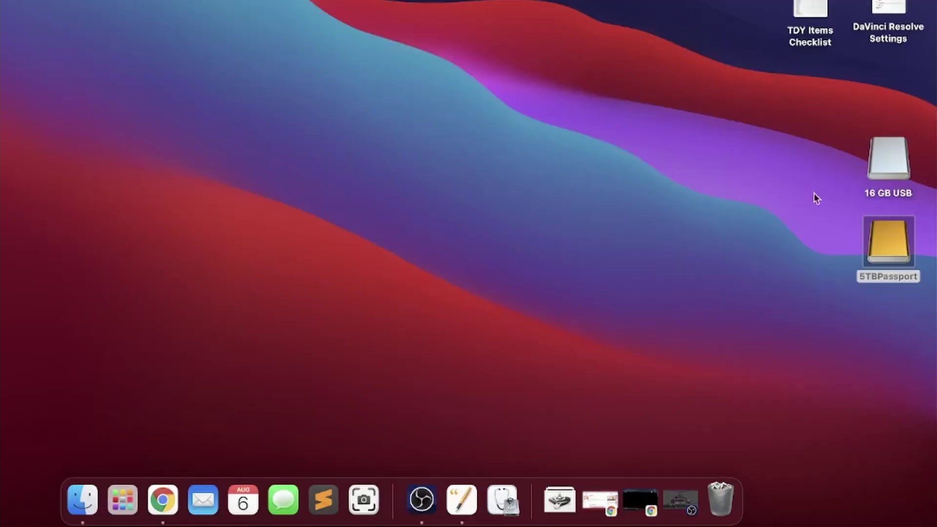
{"action": "left_click", "coordinate": [889, 151]}
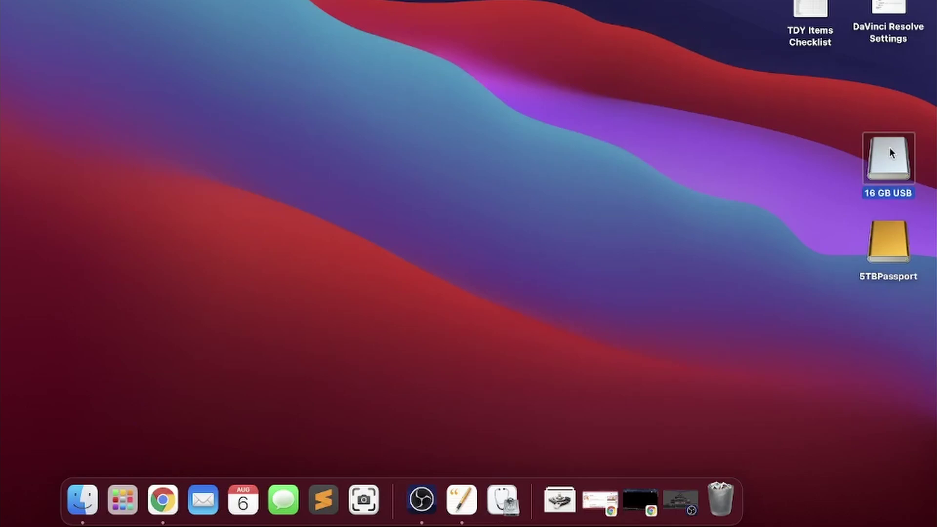
{"action": "right_click", "coordinate": [888, 151]}
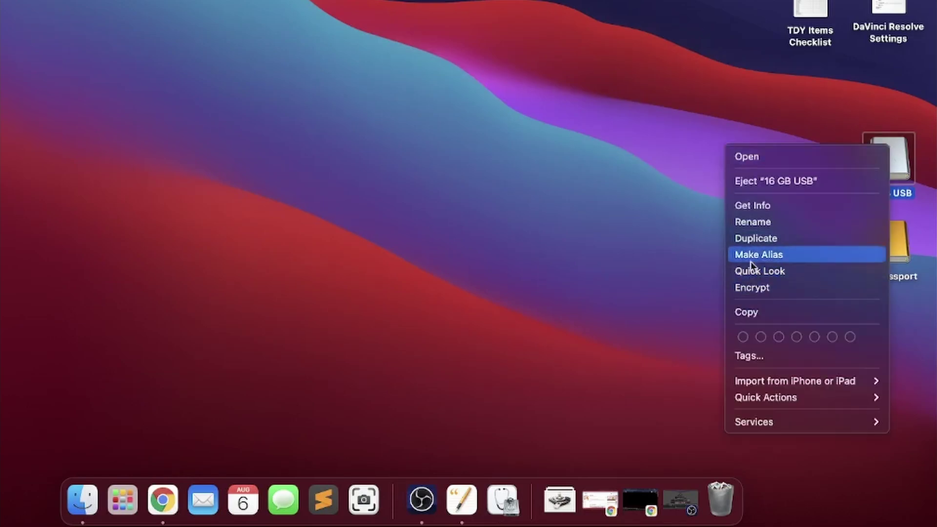
{"action": "left_click", "coordinate": [652, 48]}
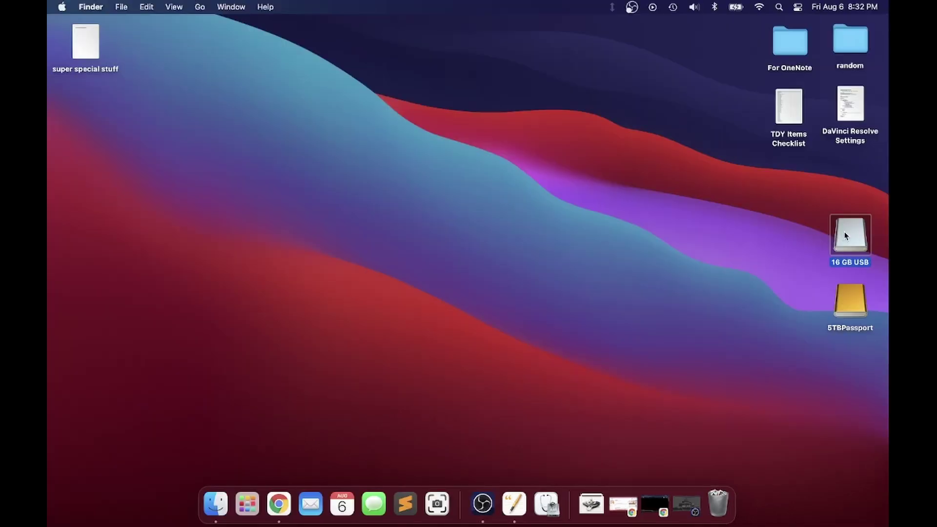
{"action": "double_click", "coordinate": [879, 154]}
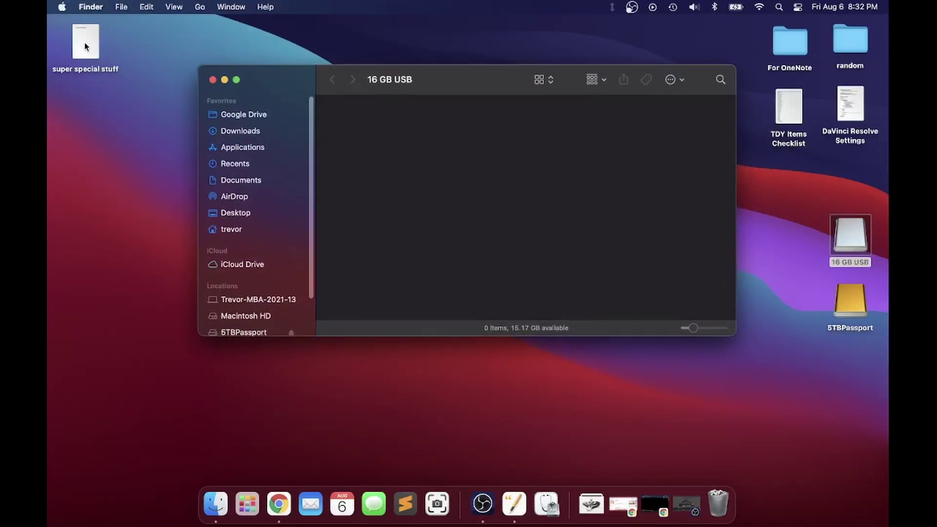
- Copy 'super special stuff' onto 16 GB USB, confirm it opens in Pages, then close the window
{"action": "left_click_drag", "start_coordinate": [88, 49], "coordinate": [499, 198]}
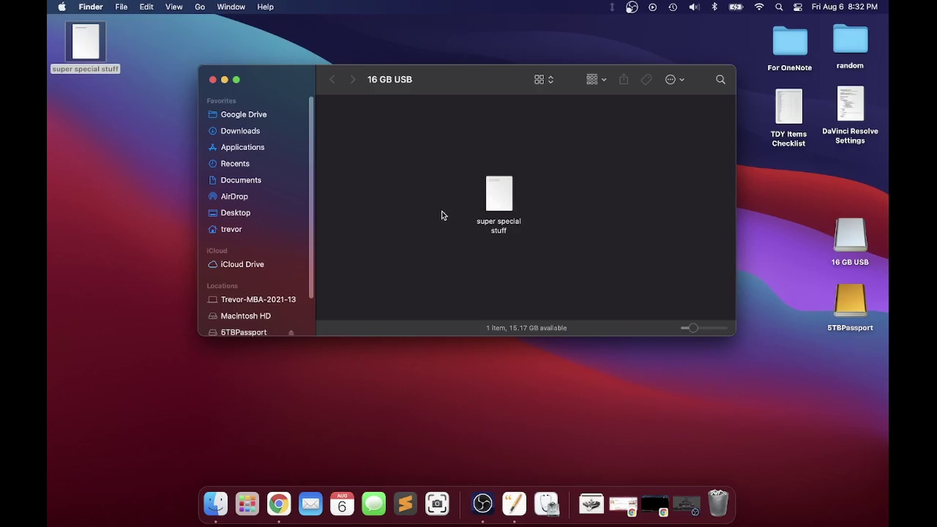
{"action": "left_click", "coordinate": [496, 199]}
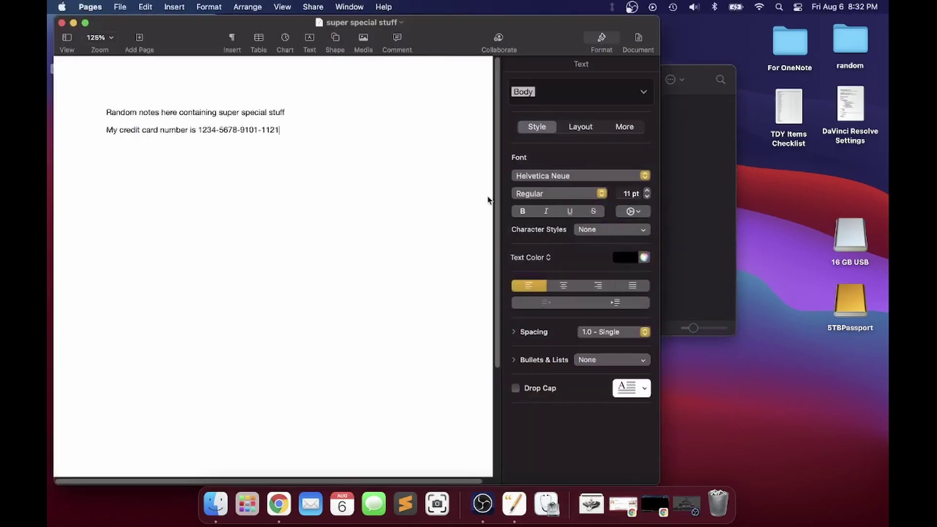
{"action": "left_click", "coordinate": [61, 24]}
{"action": "left_click", "coordinate": [213, 87]}
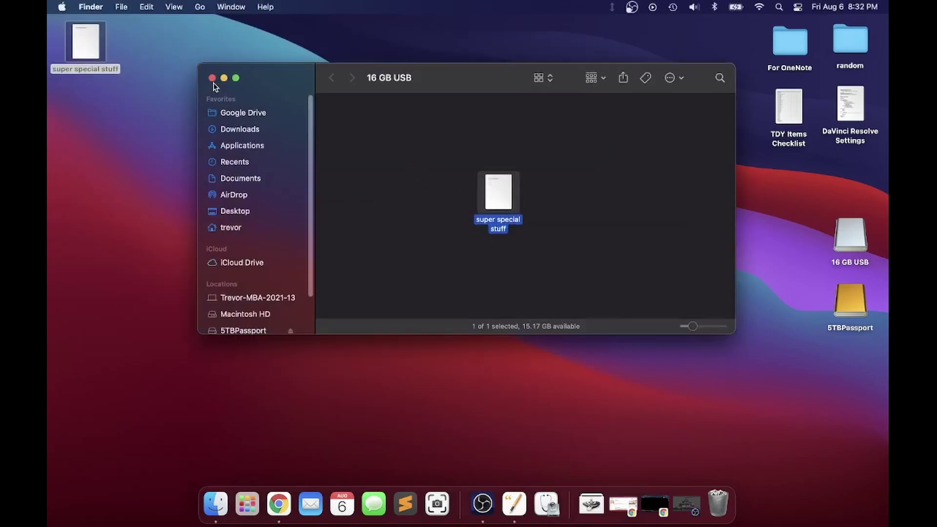
{"action": "left_click", "coordinate": [212, 79]}
{"action": "left_click", "coordinate": [883, 154]}
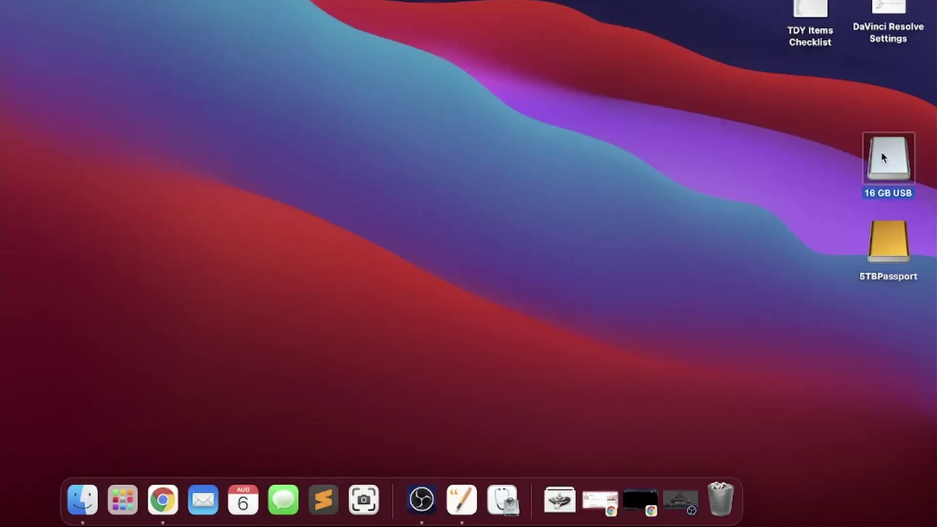
- Start encrypting 16 GB USB and enter a manual password through the Password Assistant
{"action": "right_click", "coordinate": [881, 151]}
{"action": "left_click", "coordinate": [754, 293]}
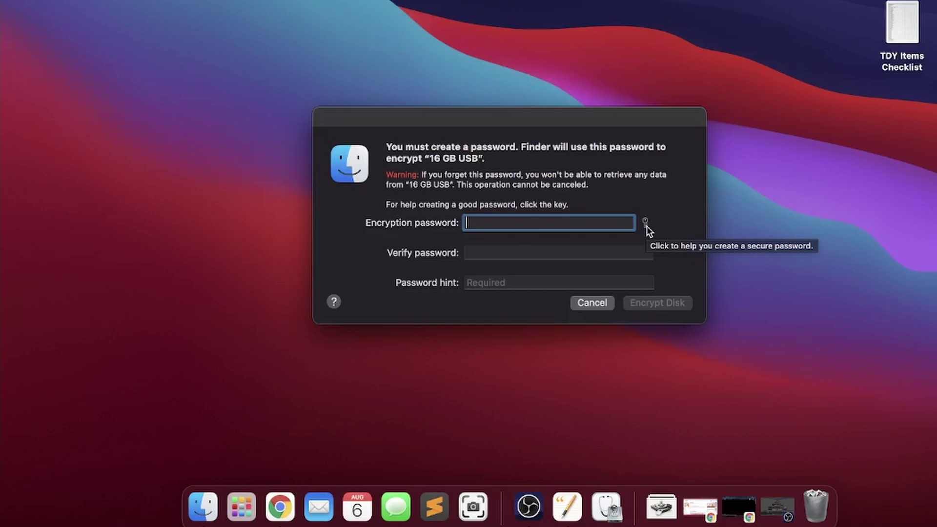
{"action": "left_click", "coordinate": [646, 223]}
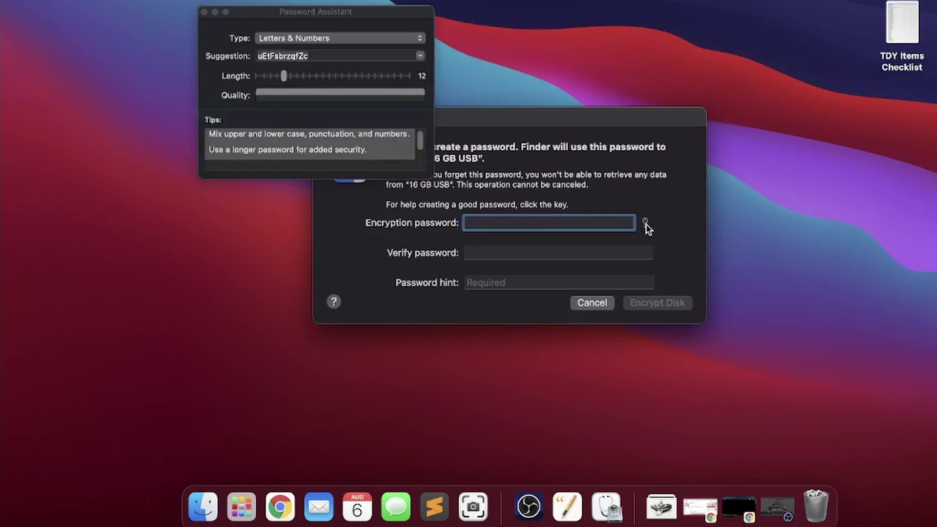
{"action": "left_click", "coordinate": [342, 38]}
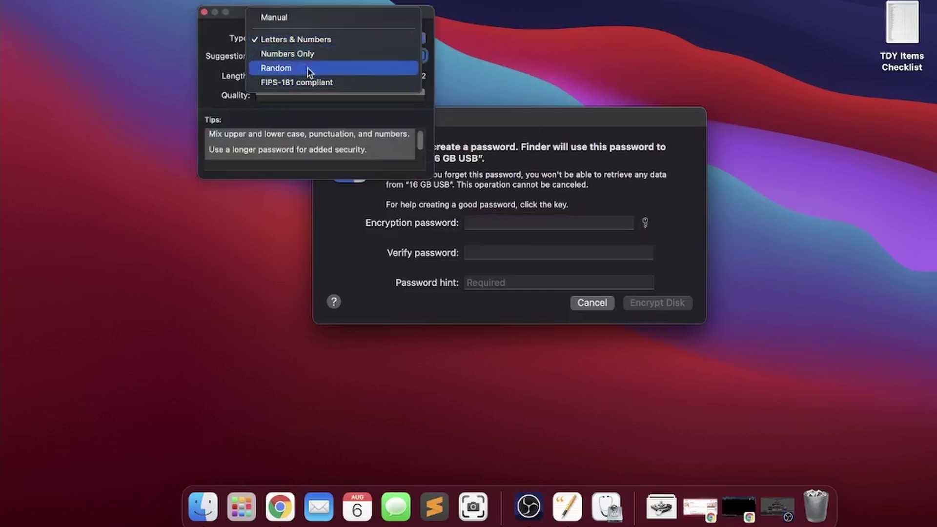
{"action": "left_click", "coordinate": [282, 19]}
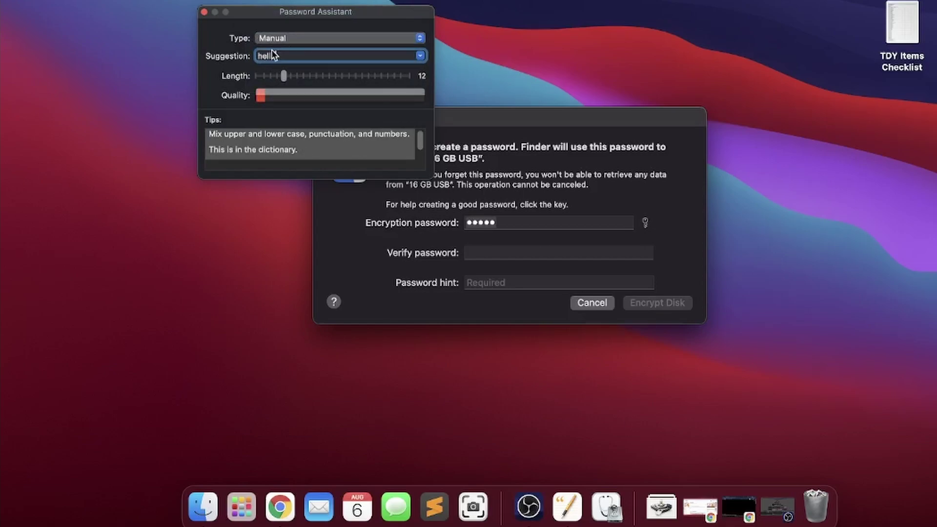
{"action": "left_click", "coordinate": [204, 11]}
- Repeat the password in the Verify field and fill in a password hint
{"action": "left_click", "coordinate": [484, 248]}
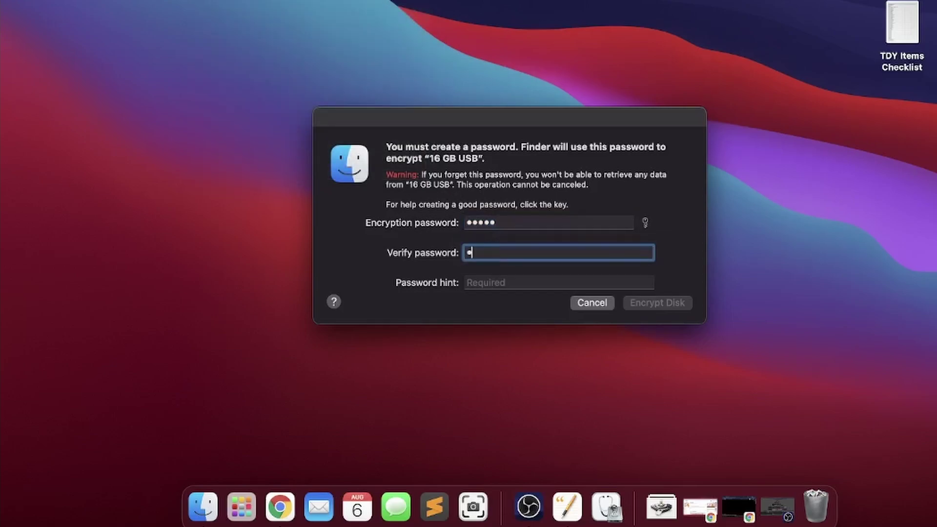
{"action": "left_click", "coordinate": [481, 281]}
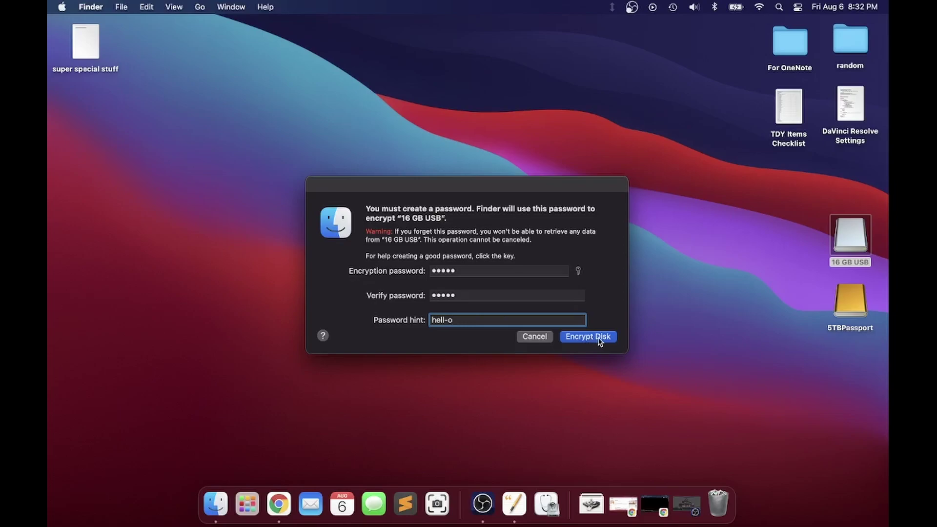
- Encrypt the disk and recheck the drive's context menu until it offers Decrypt
{"action": "left_click", "coordinate": [599, 340]}
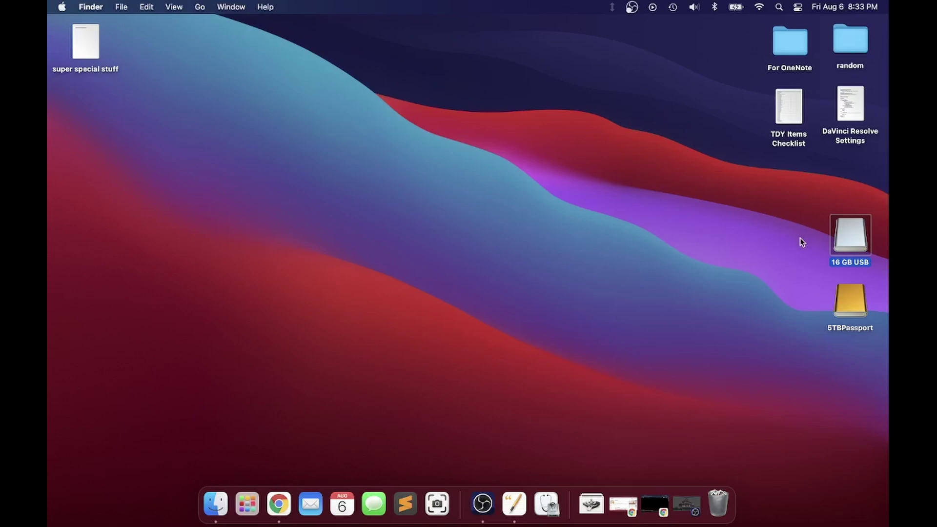
{"action": "right_click", "coordinate": [847, 239]}
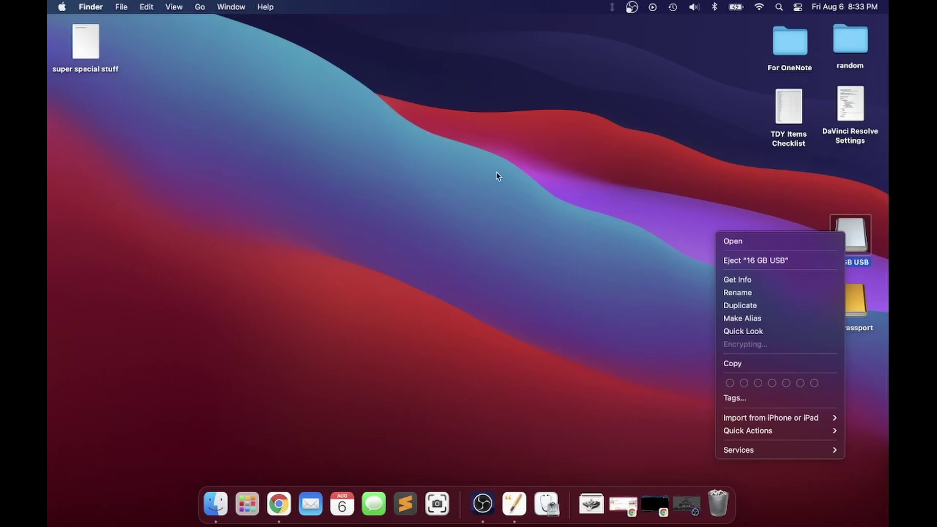
{"action": "key", "text": "Escape"}
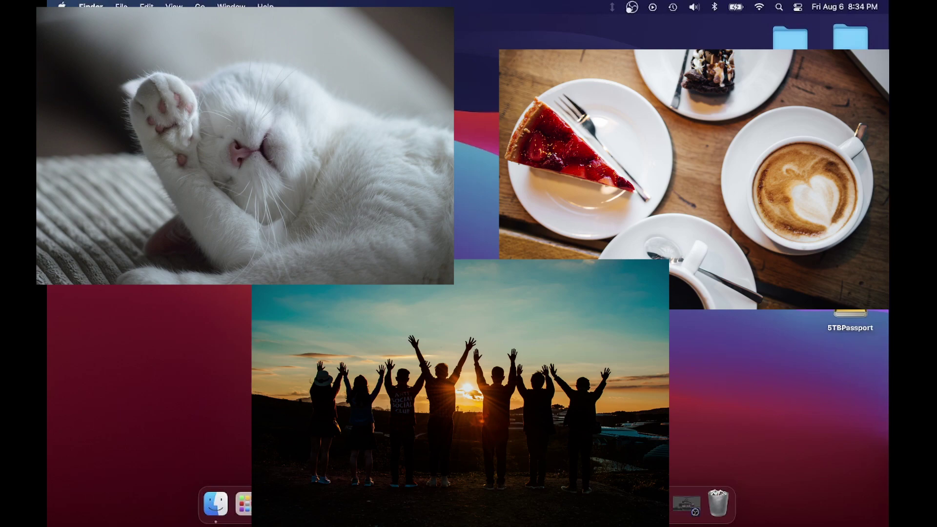
{"action": "right_click", "coordinate": [848, 238]}
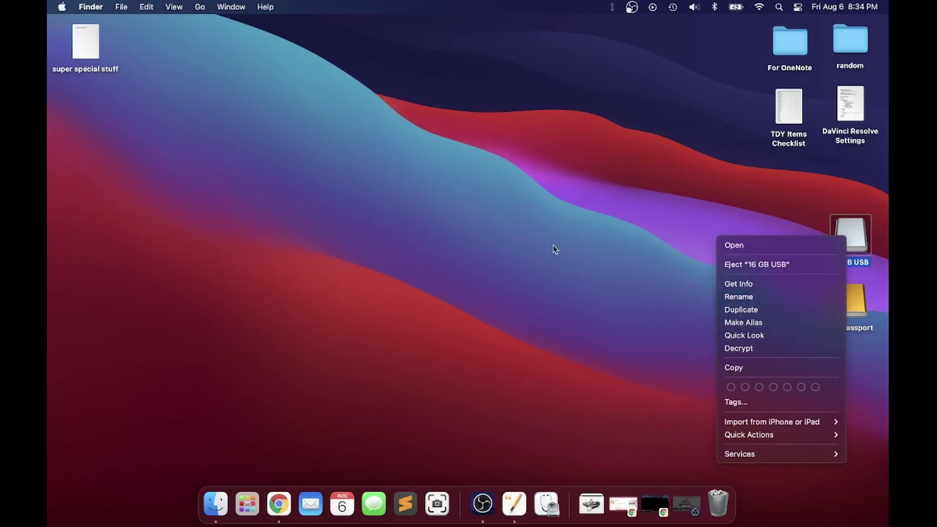
- Open the encrypted drive, verify 'super special stuff' opens in Pages, then close it
{"action": "key", "text": "Escape"}
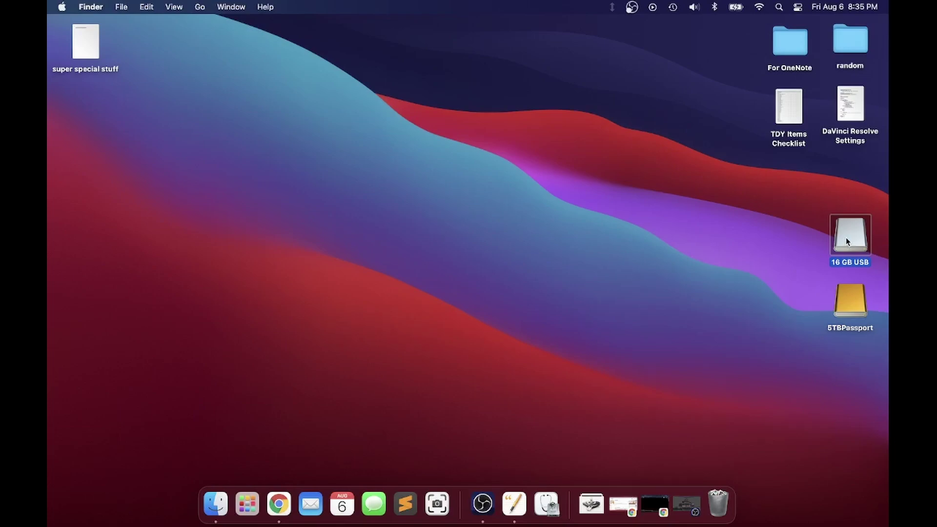
{"action": "double_click", "coordinate": [861, 236]}
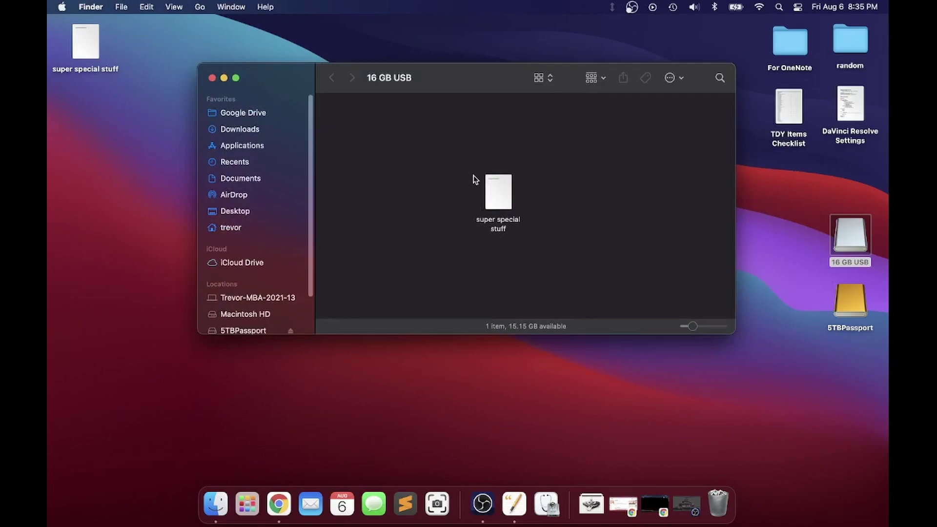
{"action": "left_click", "coordinate": [505, 197]}
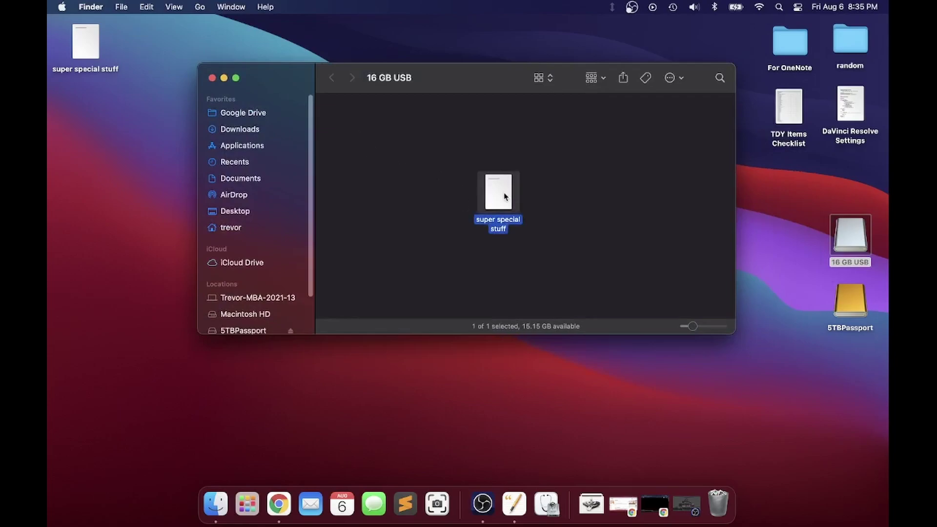
{"action": "double_click", "coordinate": [505, 196]}
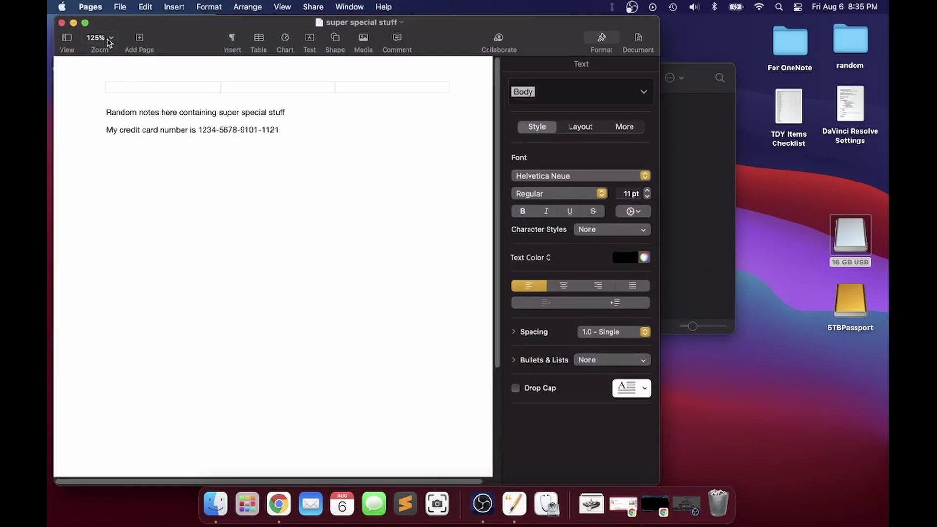
{"action": "left_click", "coordinate": [62, 23]}
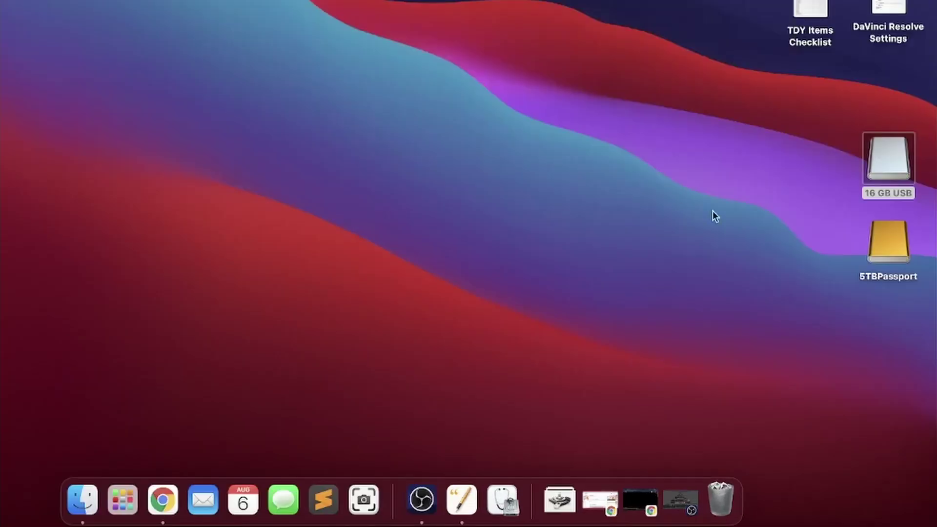
- Eject the 16 GB USB drive from its context menu
{"action": "right_click", "coordinate": [881, 165]}
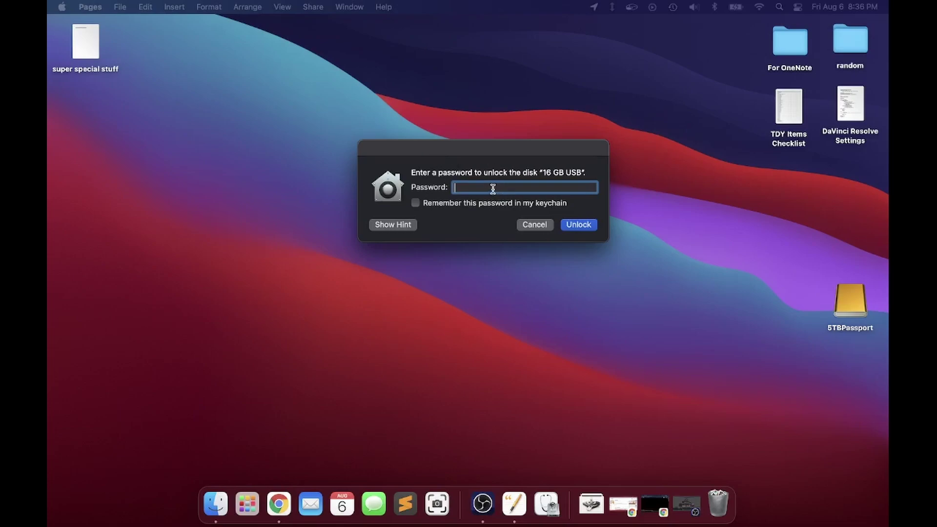
- Unlock the reconnected 16 GB USB drive with its password, retrying after a failed first attempt
{"action": "type", "text": "1"}
{"action": "left_click", "coordinate": [576, 224]}
{"action": "left_click", "coordinate": [589, 222]}
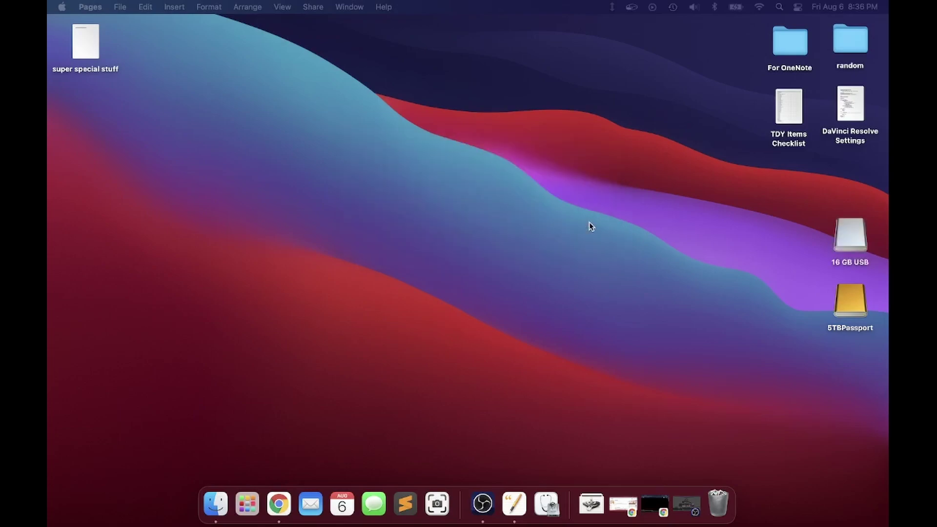
- Open the 16 GB USB drive and confirm 'super special stuff' opens in Pages, then close it
{"action": "double_click", "coordinate": [840, 238]}
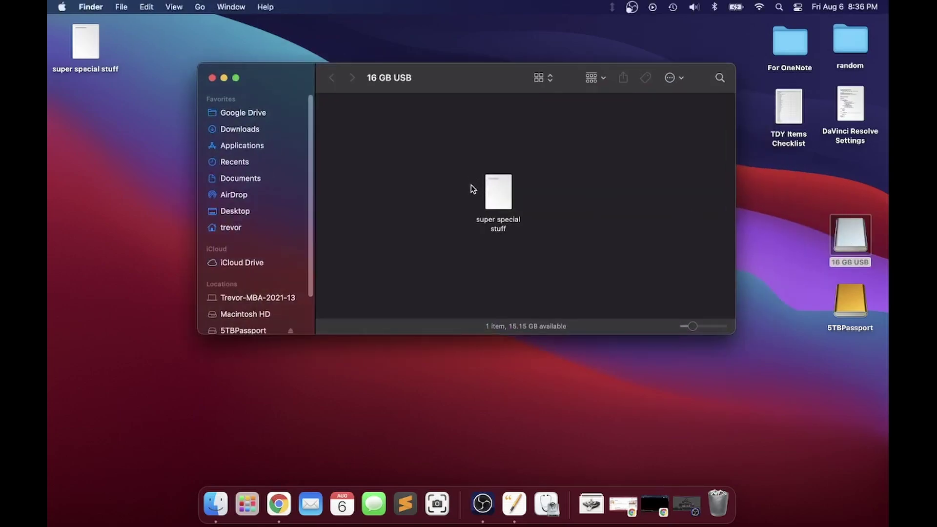
{"action": "left_click", "coordinate": [497, 200]}
{"action": "double_click", "coordinate": [498, 200]}
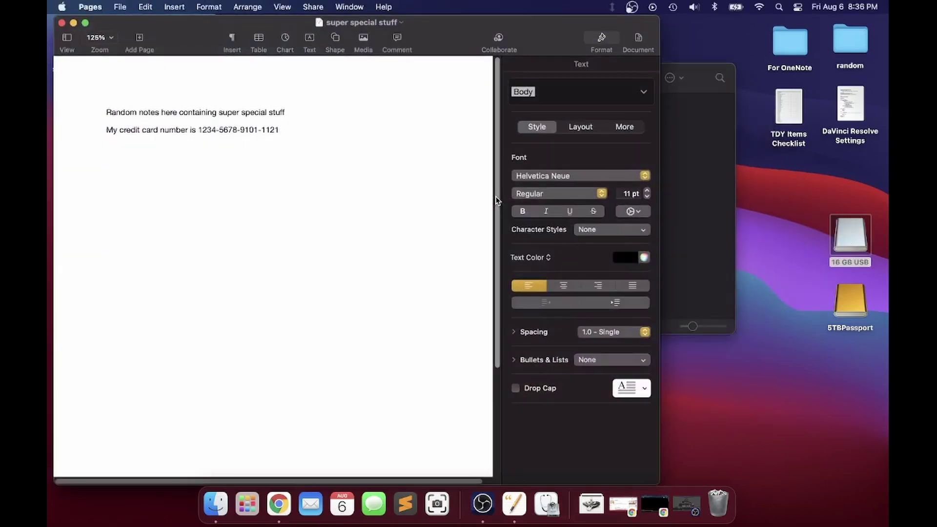
{"action": "left_click", "coordinate": [62, 22]}
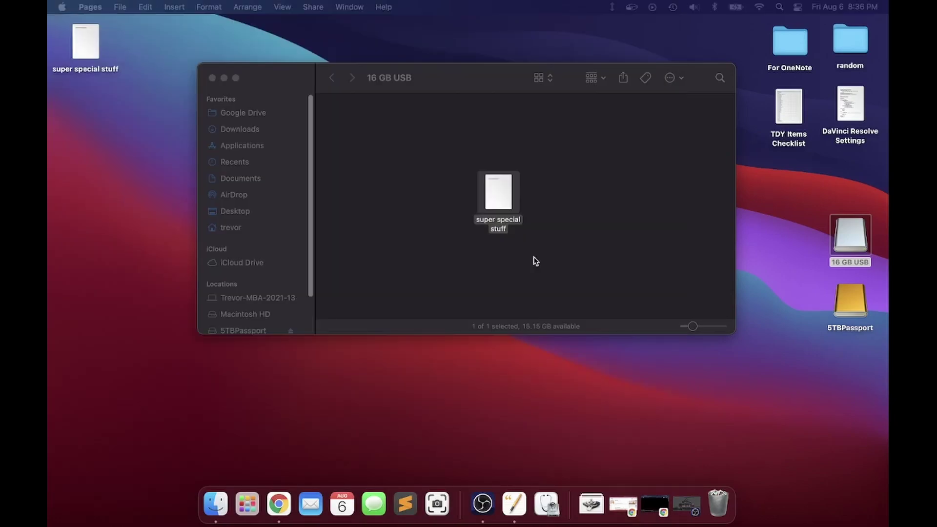